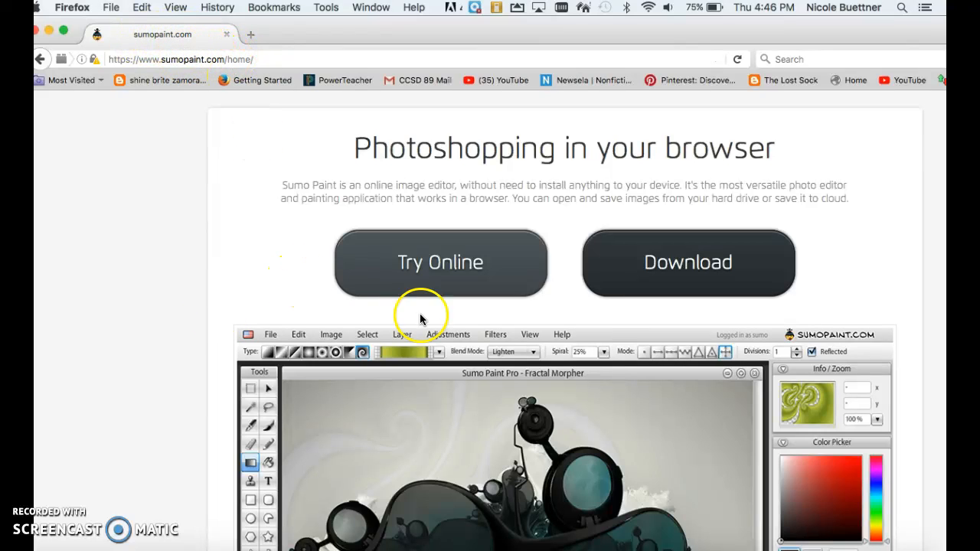
# - Look over the editor preview on the Sumo Paint home page and launch the online version
pyautogui.scroll(-2, 432, 331)
pyautogui.scroll(-2, 434, 327)
pyautogui.scroll(-4, 422, 273)
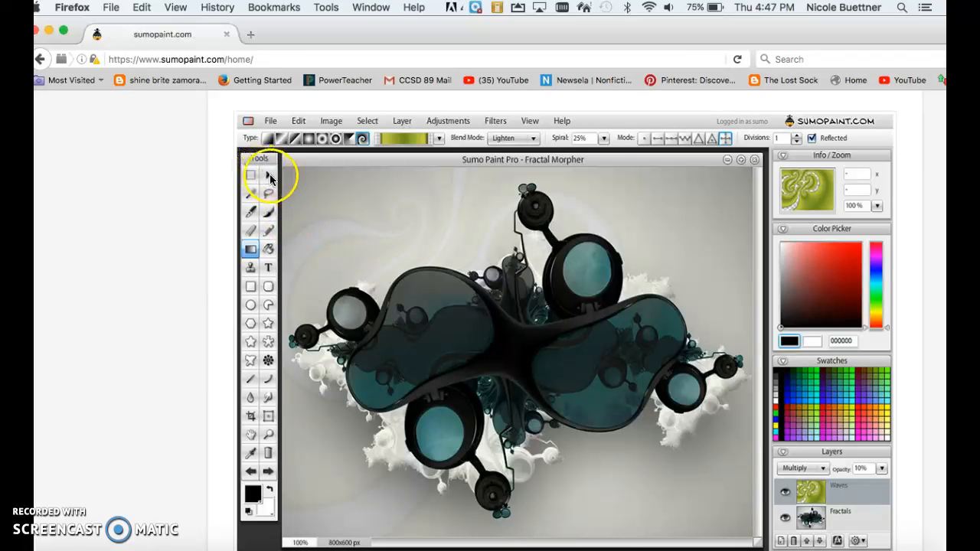
pyautogui.scroll(5, 296, 179)
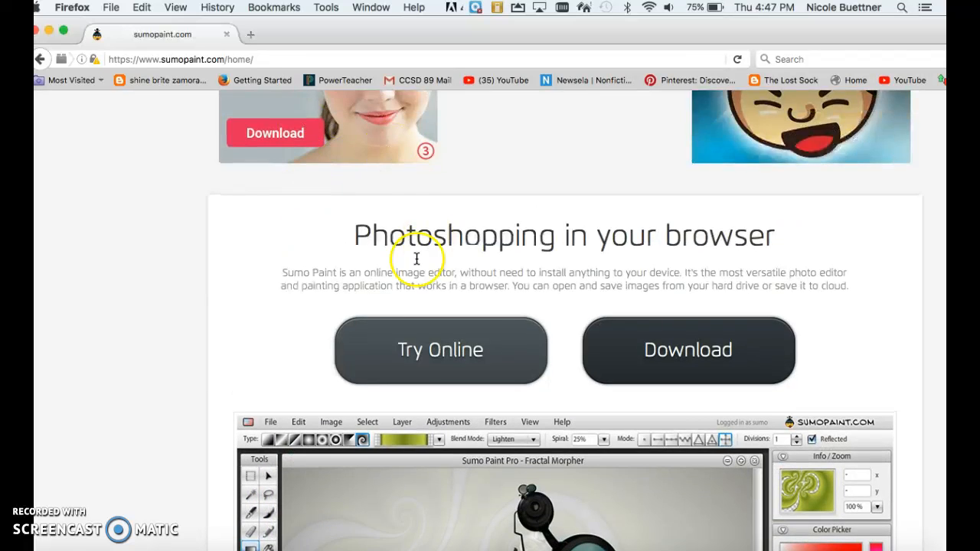
pyautogui.scroll(-3, 416, 257)
pyautogui.click(416, 182)
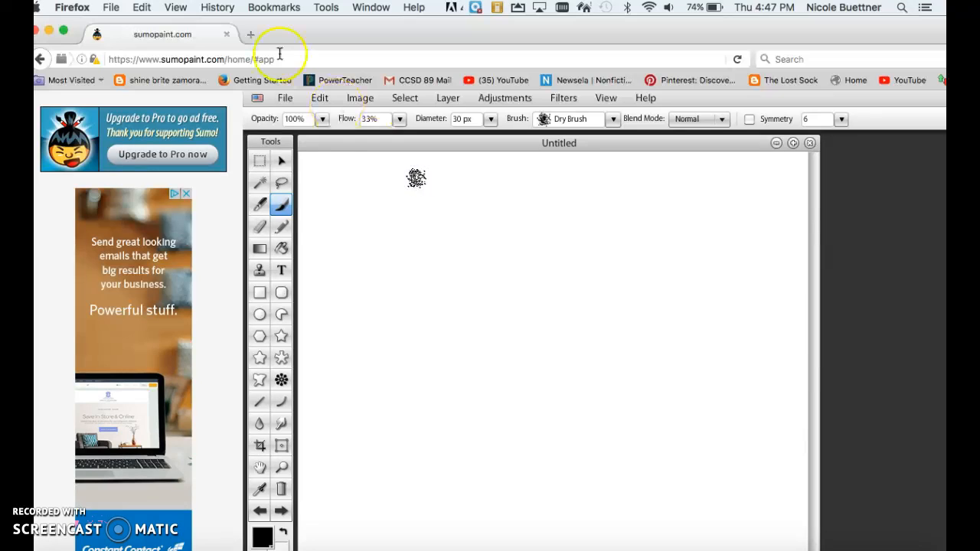
# - Reposition the browser window and the untitled canvas so the side panels show and the canvas clears the tools palette
pyautogui.moveTo(345, 39)
pyautogui.mouseDown()
pyautogui.moveTo(197, 22)
pyautogui.moveTo(229, 21)
pyautogui.moveTo(179, 11)
pyautogui.mouseUp()
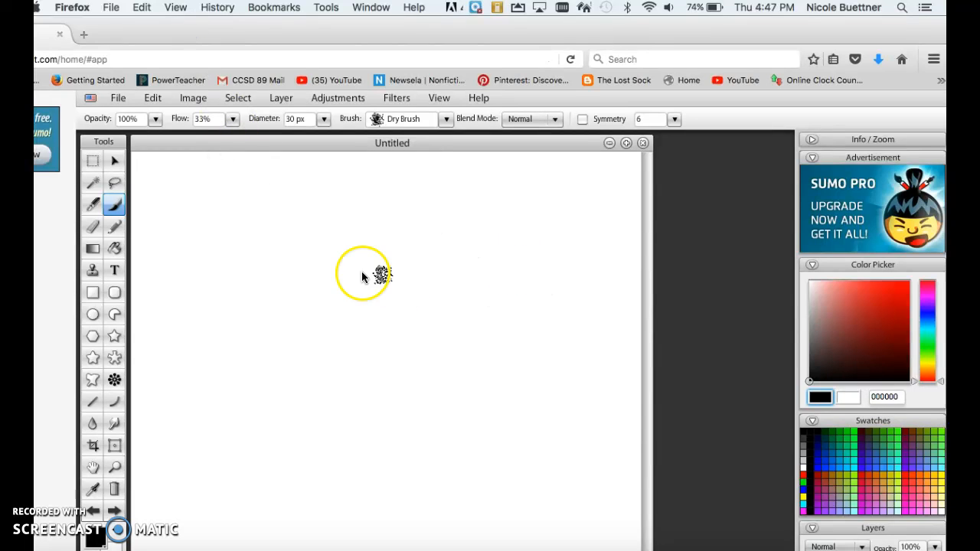
pyautogui.moveTo(273, 140); pyautogui.dragTo(351, 137)
pyautogui.moveTo(353, 99); pyautogui.dragTo(312, 11)
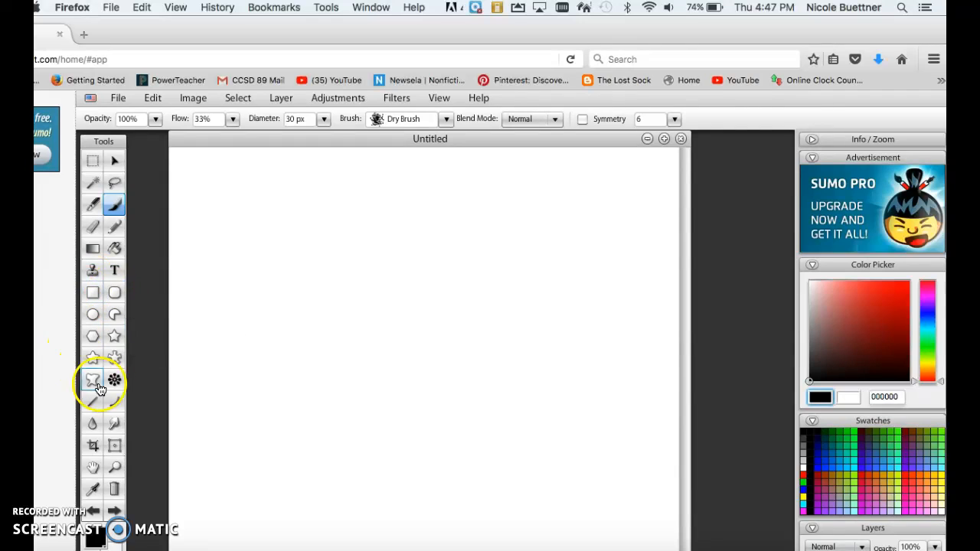
# - Draw several ellipses of different sizes with the orange-to-maroon gradient fill in the canvas's upper-left area
pyautogui.click(93, 314)
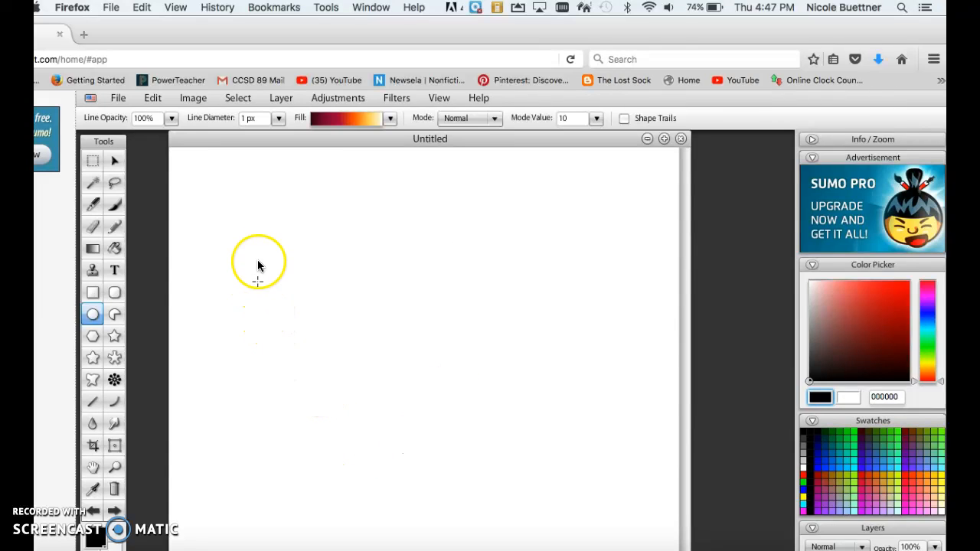
pyautogui.moveTo(281, 247)
pyautogui.mouseDown()
pyautogui.moveTo(294, 273)
pyautogui.moveTo(345, 307)
pyautogui.moveTo(373, 308)
pyautogui.moveTo(368, 263)
pyautogui.moveTo(382, 258)
pyautogui.moveTo(392, 220)
pyautogui.mouseUp()
pyautogui.moveTo(331, 205); pyautogui.dragTo(355, 224)
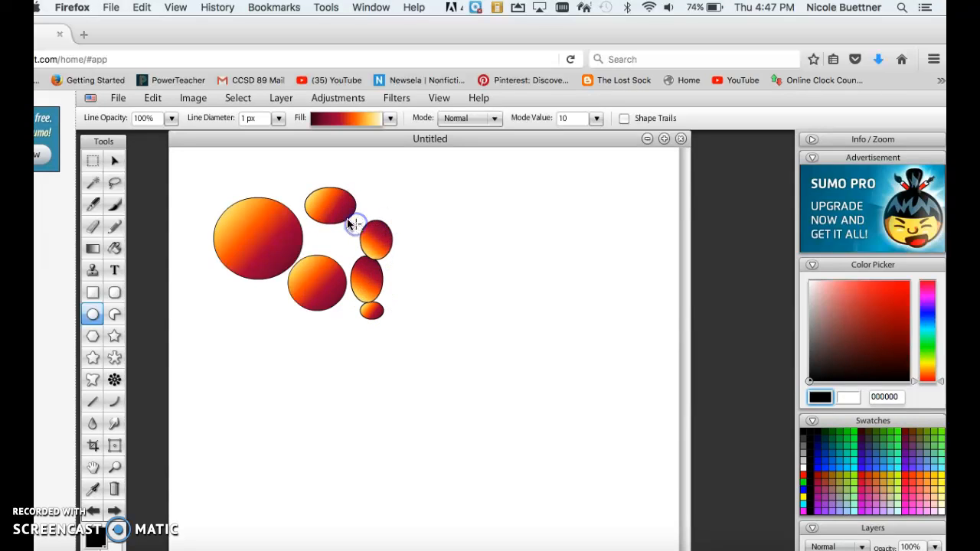
# - Change the ellipse fill from the gradient to a solid blue colour
pyautogui.click(390, 118)
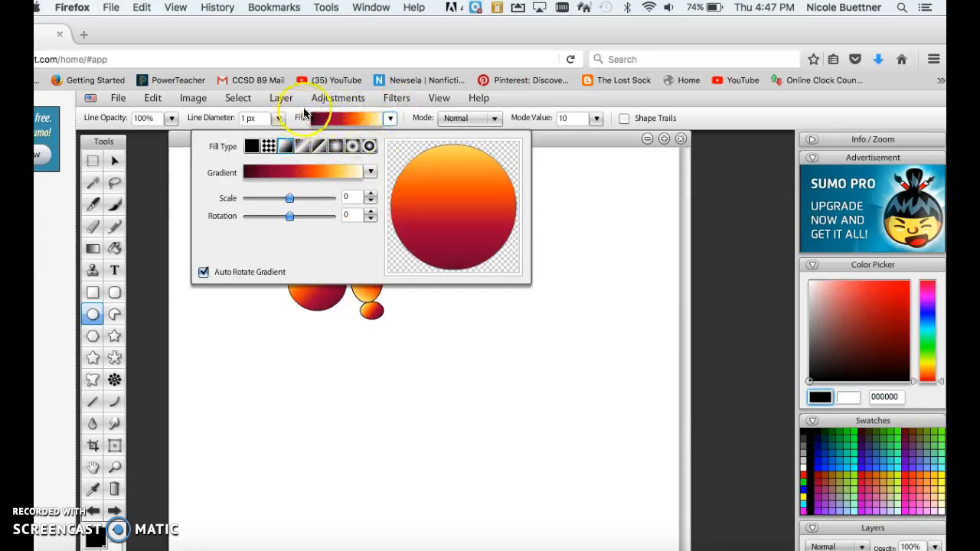
pyautogui.click(252, 147)
pyautogui.click(286, 147)
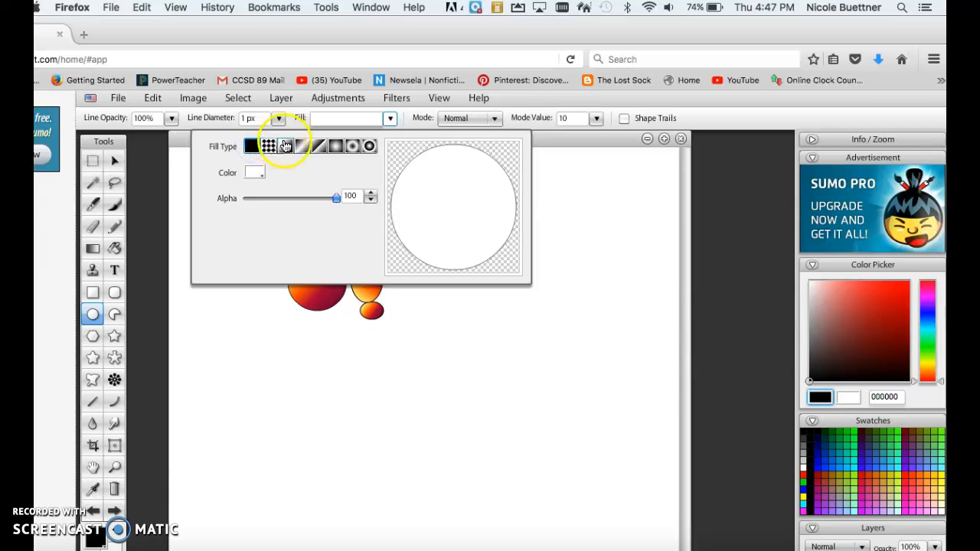
pyautogui.click(272, 148)
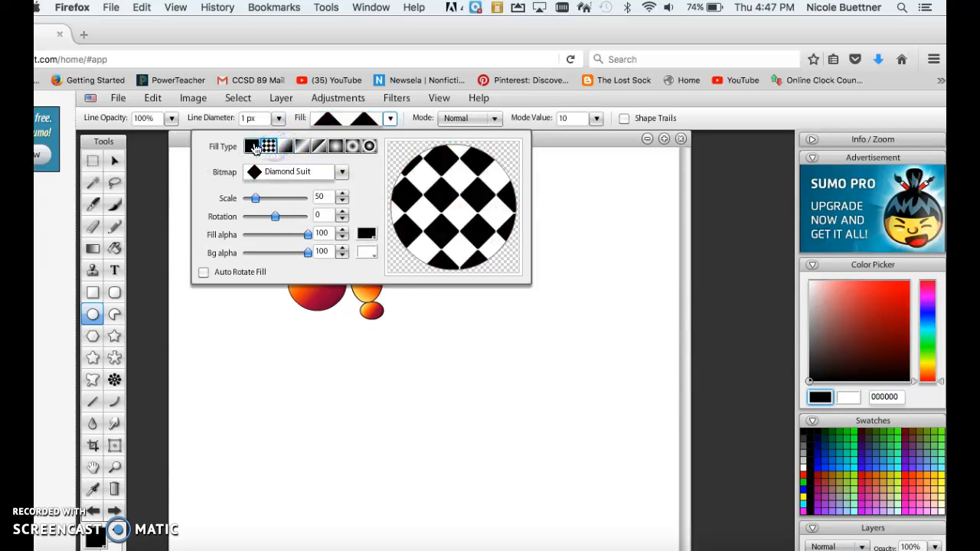
pyautogui.click(252, 147)
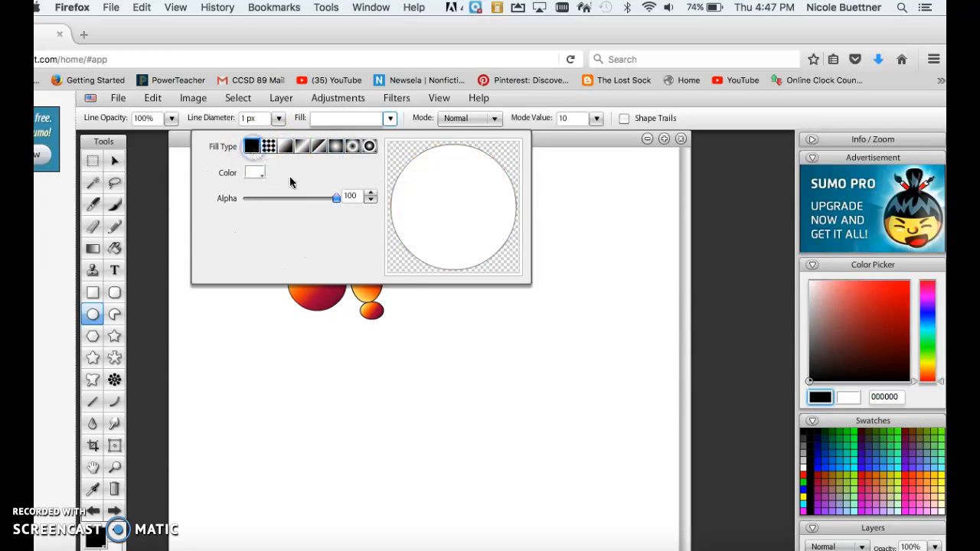
pyautogui.click(250, 176)
pyautogui.click(408, 216)
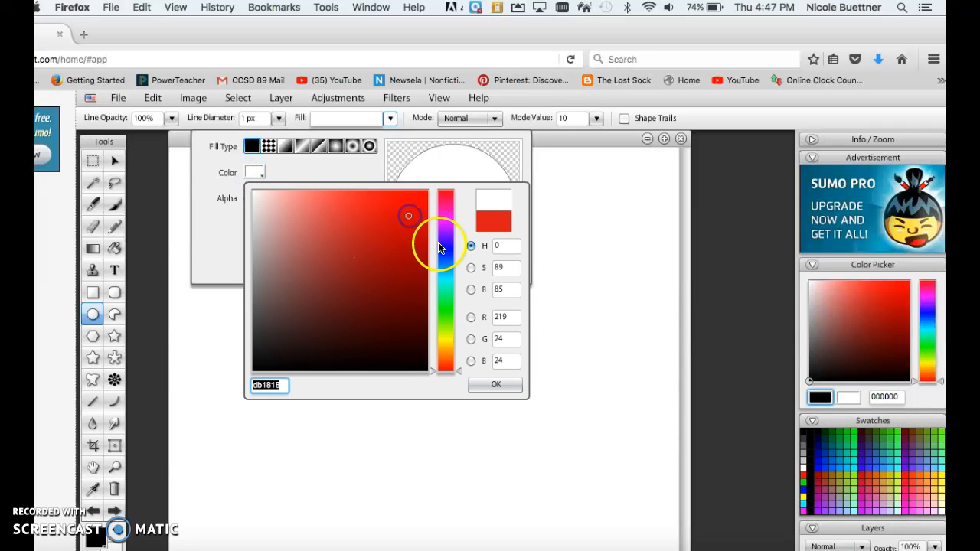
pyautogui.click(444, 250)
pyautogui.click(496, 385)
# - Draw a scattered group of small blue ellipses beside the gradient-filled ones
pyautogui.moveTo(385, 295); pyautogui.dragTo(413, 321)
pyautogui.moveTo(456, 250); pyautogui.dragTo(460, 249)
pyautogui.moveTo(399, 218); pyautogui.dragTo(421, 234)
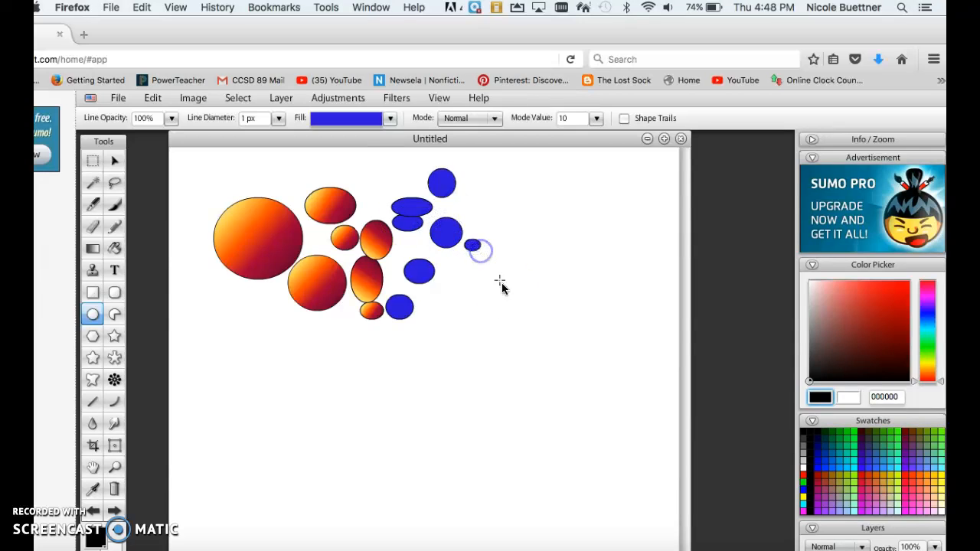
# - Draw a blue square and a long rectangle below the ellipses, plus a blue pie wedge overlapping the largest circle
pyautogui.click(92, 292)
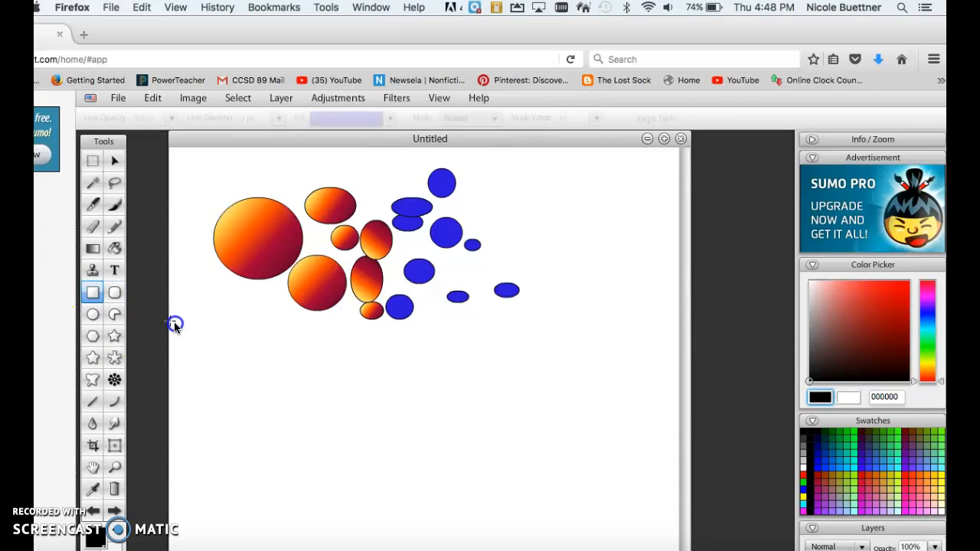
pyautogui.moveTo(286, 345); pyautogui.dragTo(419, 372)
pyautogui.click(114, 314)
pyautogui.moveTo(255, 217); pyautogui.dragTo(279, 278)
# - Draw several blue five-sided stars of varying size and shape around the square and the long rectangle
pyautogui.click(115, 335)
pyautogui.moveTo(259, 375); pyautogui.dragTo(291, 396)
pyautogui.moveTo(335, 366); pyautogui.dragTo(336, 365)
pyautogui.moveTo(367, 361); pyautogui.dragTo(377, 365)
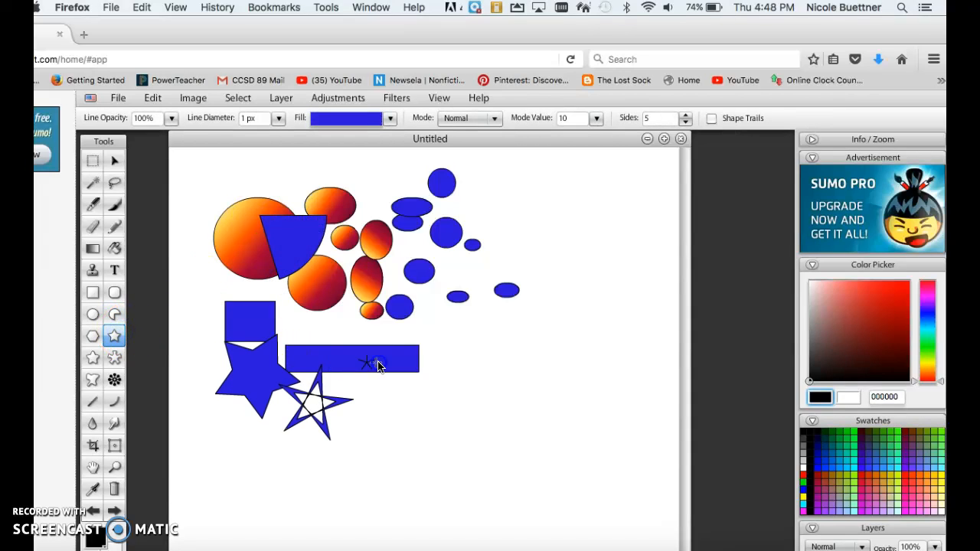
pyautogui.moveTo(389, 419); pyautogui.dragTo(386, 459)
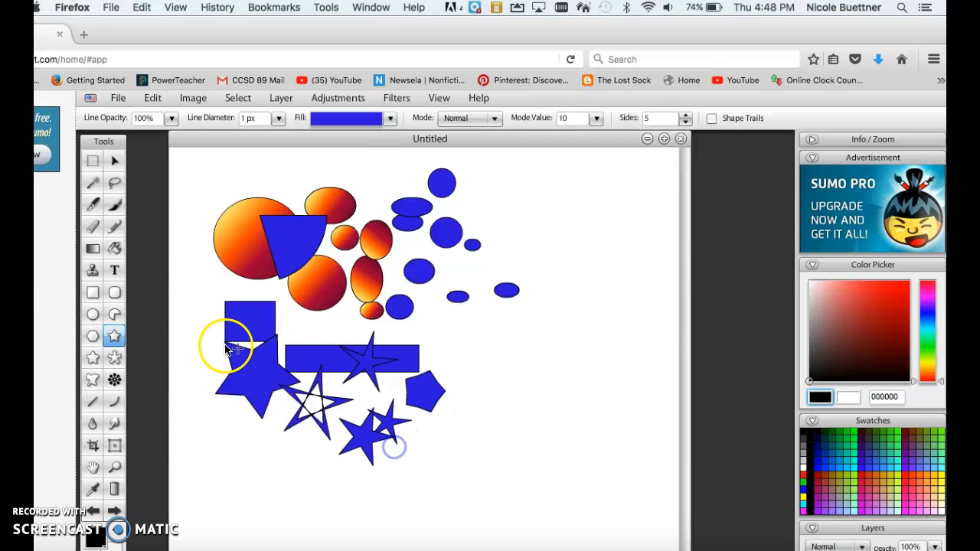
# - Draw a connected black zigzag and a curved series of separate straight lines with a round 10 px brush
pyautogui.click(94, 403)
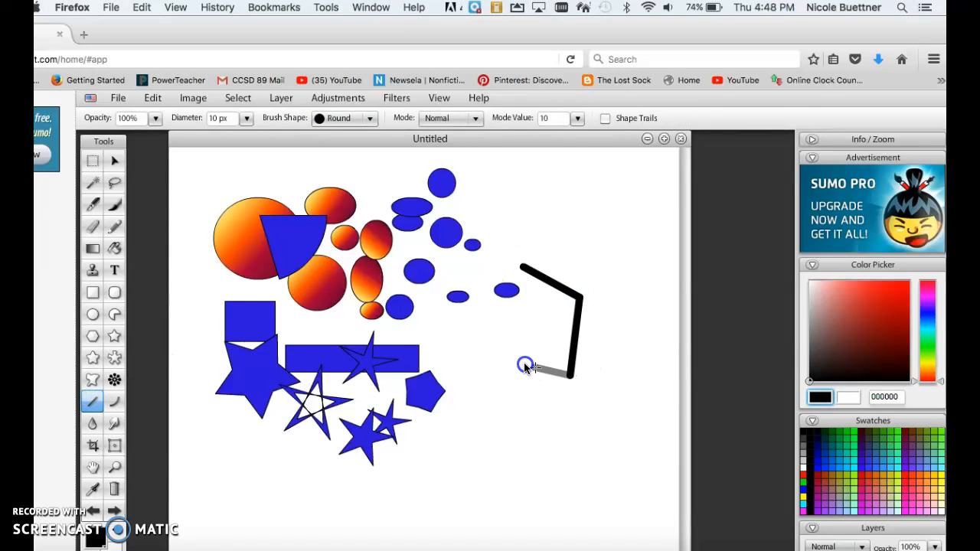
pyautogui.moveTo(505, 301); pyautogui.dragTo(494, 299)
pyautogui.moveTo(412, 198); pyautogui.dragTo(560, 200)
pyautogui.moveTo(505, 215); pyautogui.dragTo(587, 218)
pyautogui.moveTo(519, 235); pyautogui.dragTo(598, 237)
pyautogui.moveTo(557, 252); pyautogui.dragTo(620, 268)
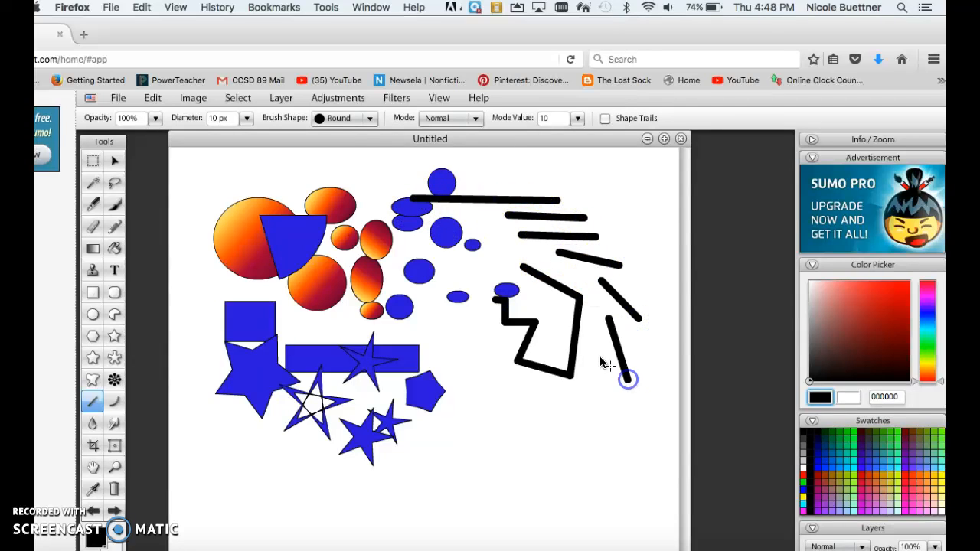
pyautogui.moveTo(598, 353); pyautogui.dragTo(602, 428)
pyautogui.moveTo(587, 389); pyautogui.dragTo(569, 457)
pyautogui.moveTo(572, 419); pyautogui.dragTo(522, 462)
pyautogui.moveTo(544, 426); pyautogui.dragTo(438, 452)
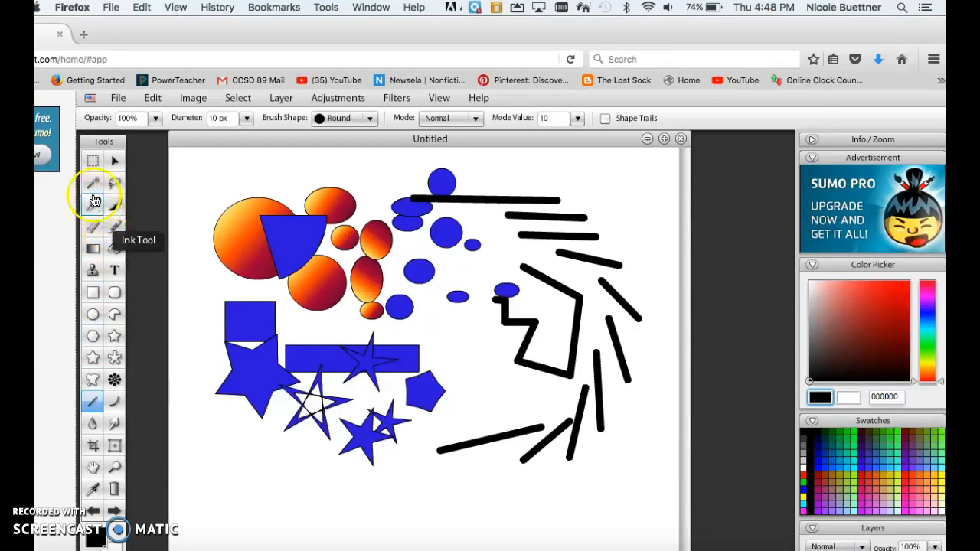
# - Fill the canvas background and the blue pie wedge with black
pyautogui.click(114, 250)
pyautogui.click(197, 193)
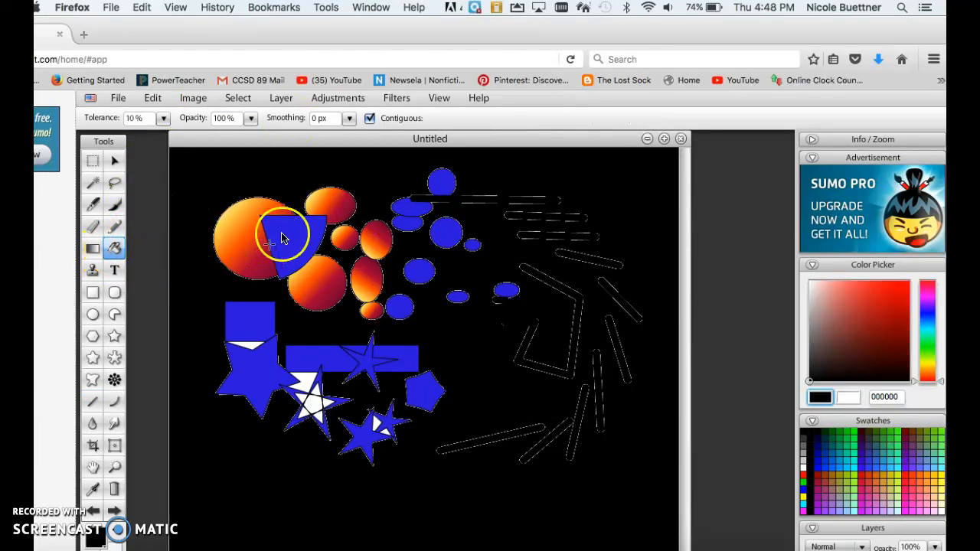
pyautogui.click(306, 225)
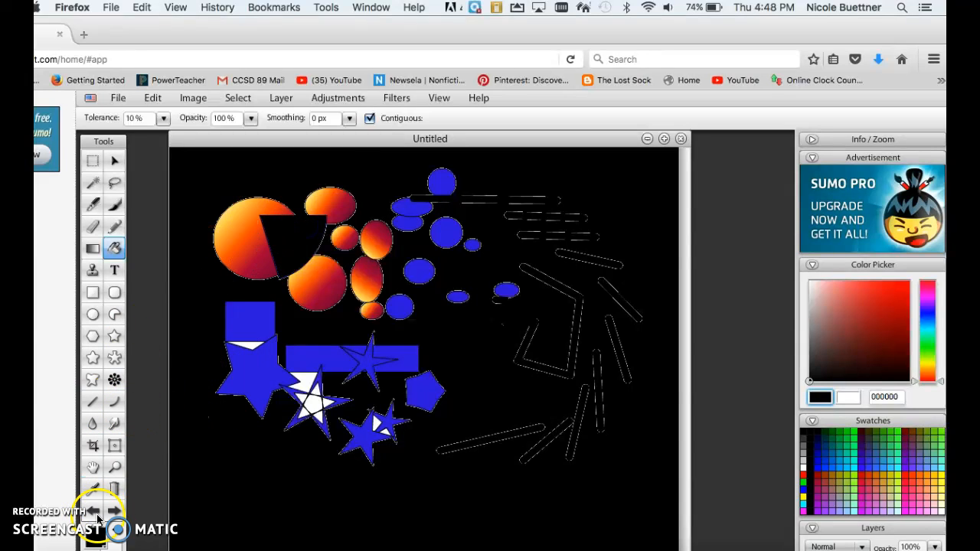
# - Undo the black fills of the pie wedge and the background
pyautogui.click(95, 515)
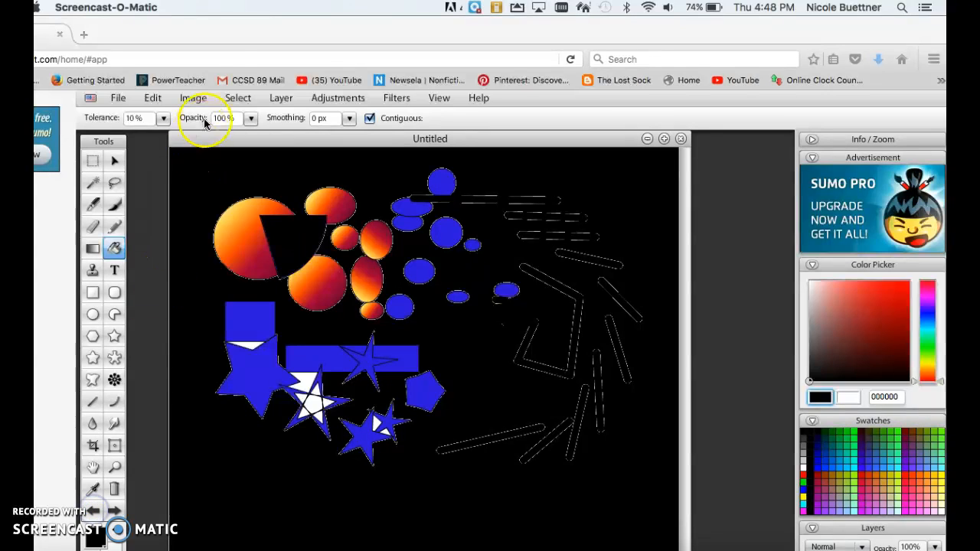
pyautogui.moveTo(219, 33); pyautogui.dragTo(234, 36)
pyautogui.click(142, 8)
pyautogui.click(328, 28)
pyautogui.click(166, 99)
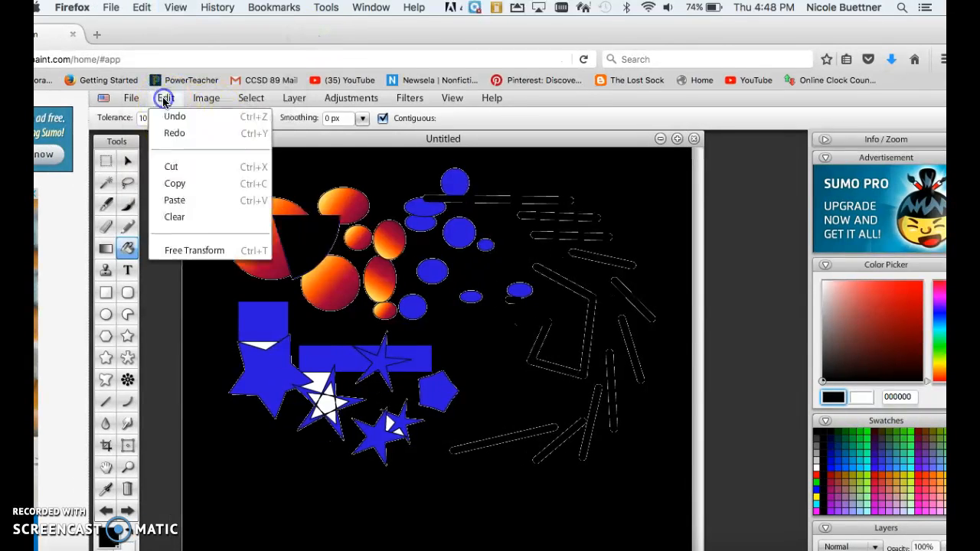
pyautogui.click(171, 117)
pyautogui.click(166, 98)
pyautogui.click(168, 117)
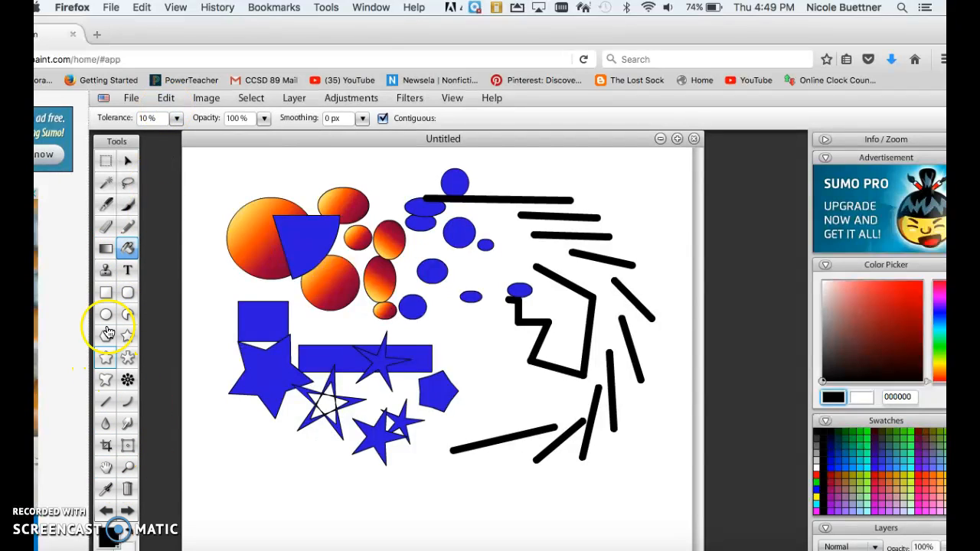
pyautogui.click(409, 98)
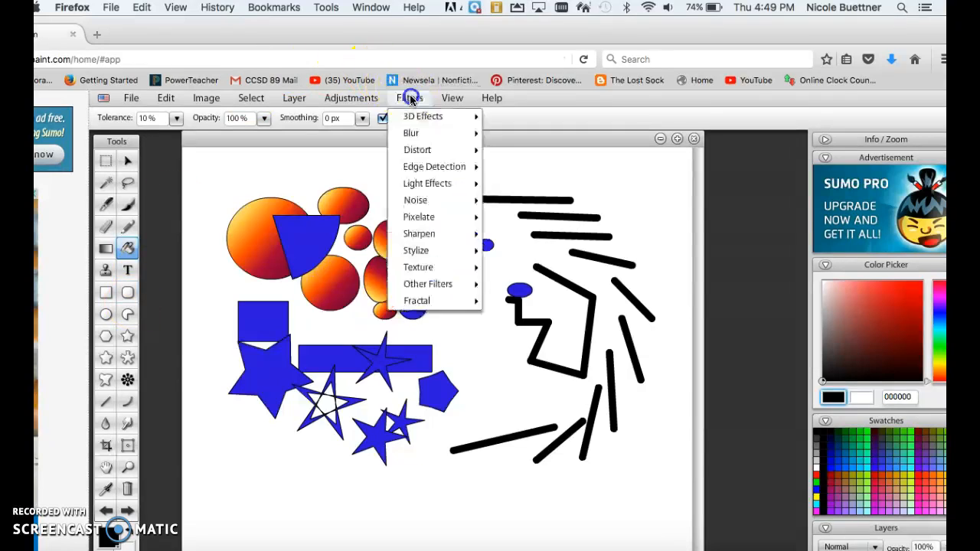
pyautogui.click(336, 99)
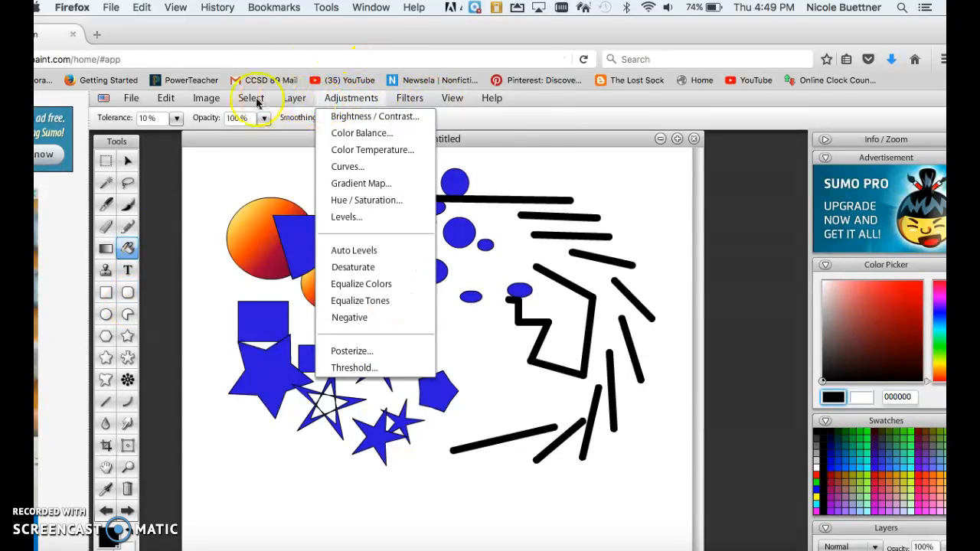
pyautogui.click(616, 129)
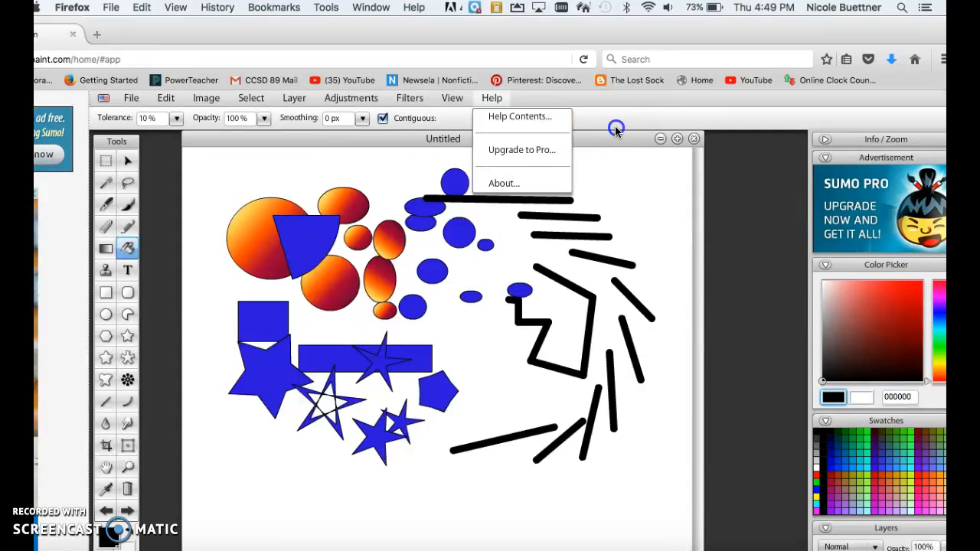
pyautogui.click(261, 351)
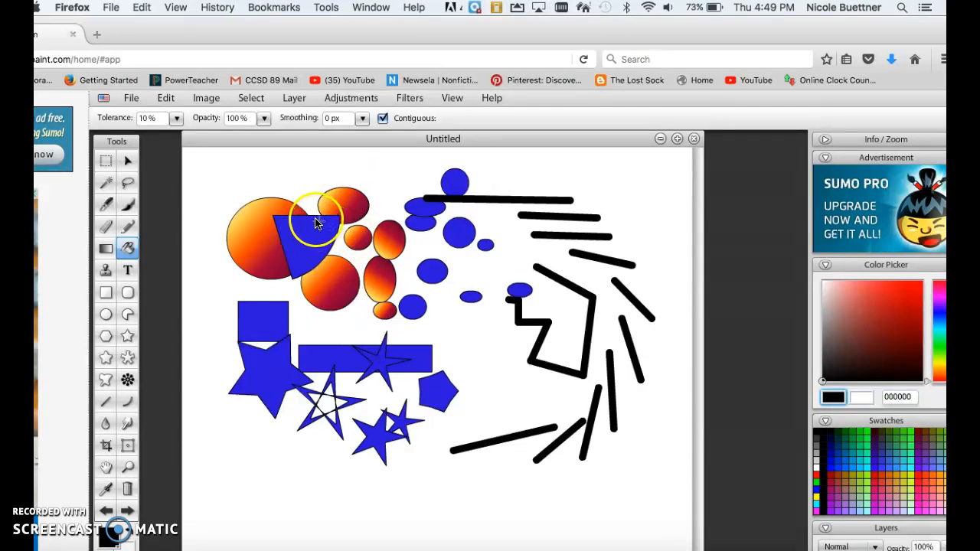
# - Fill the background with black and draw several blue rounded rectangles with a 50 px radius over the artwork
pyautogui.click(283, 181)
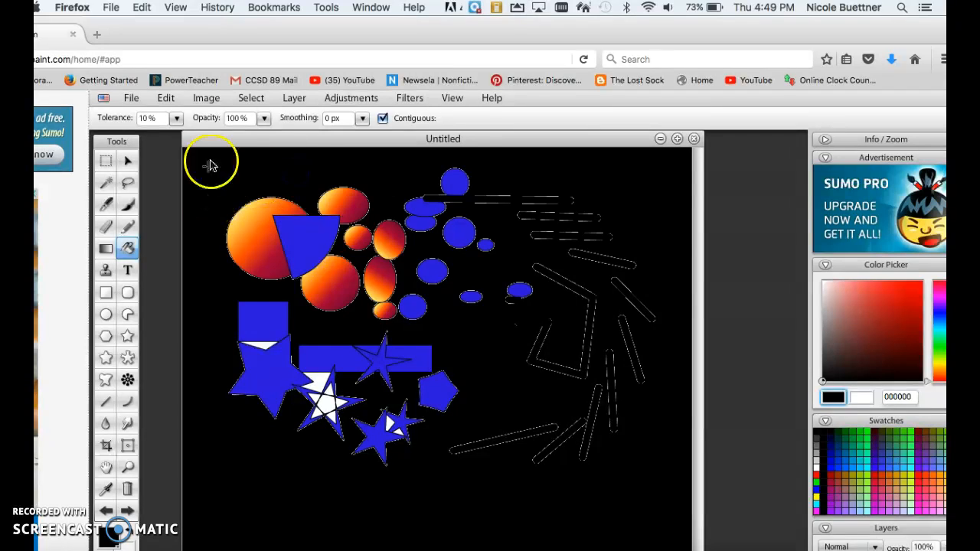
pyautogui.click(126, 296)
pyautogui.moveTo(232, 235); pyautogui.dragTo(308, 298)
pyautogui.moveTo(398, 318); pyautogui.dragTo(426, 334)
pyautogui.moveTo(462, 361); pyautogui.dragTo(553, 438)
pyautogui.click(500, 452)
pyautogui.click(327, 412)
pyautogui.click(450, 180)
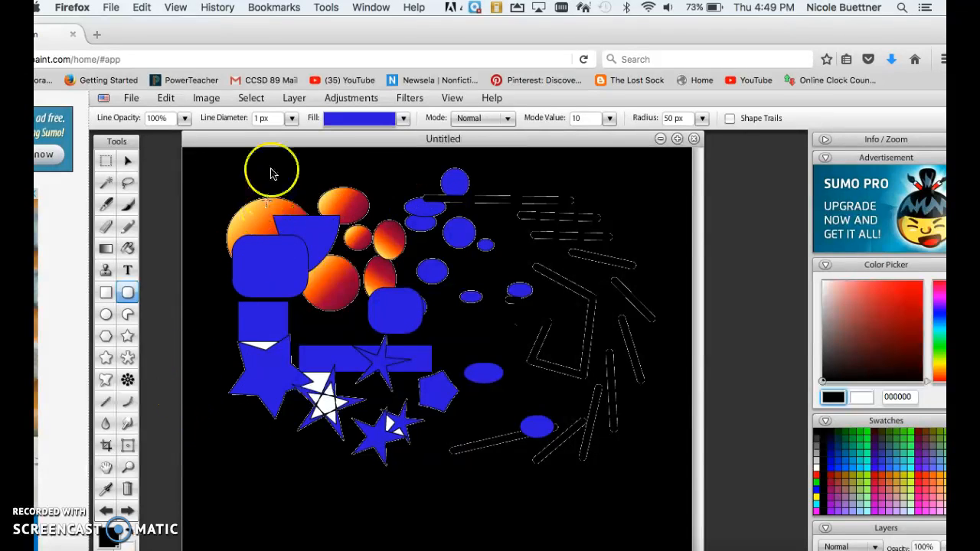
# - Start saving the drawing to the computer and choose the SUMO file format
pyautogui.moveTo(281, 140); pyautogui.dragTo(253, 138)
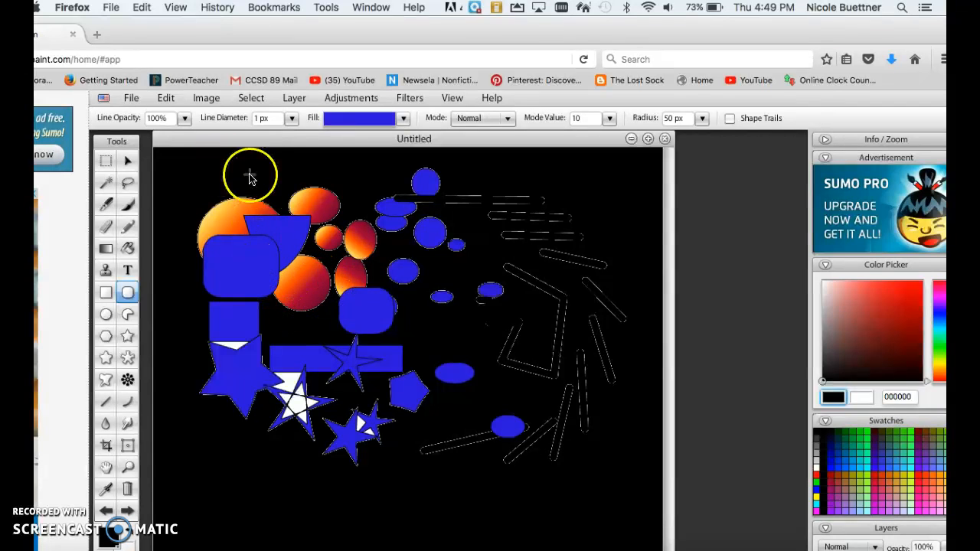
pyautogui.moveTo(211, 143); pyautogui.dragTo(227, 150)
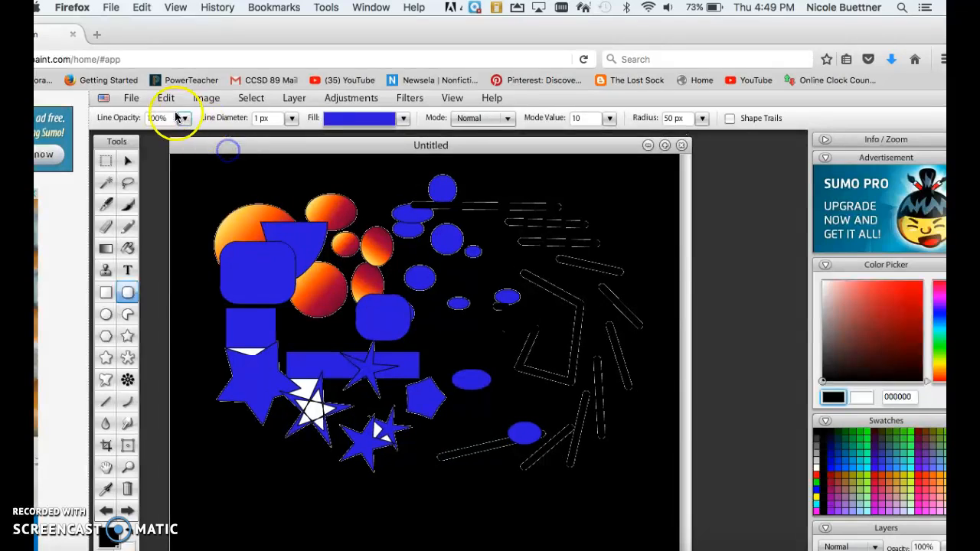
pyautogui.click(134, 100)
pyautogui.click(152, 200)
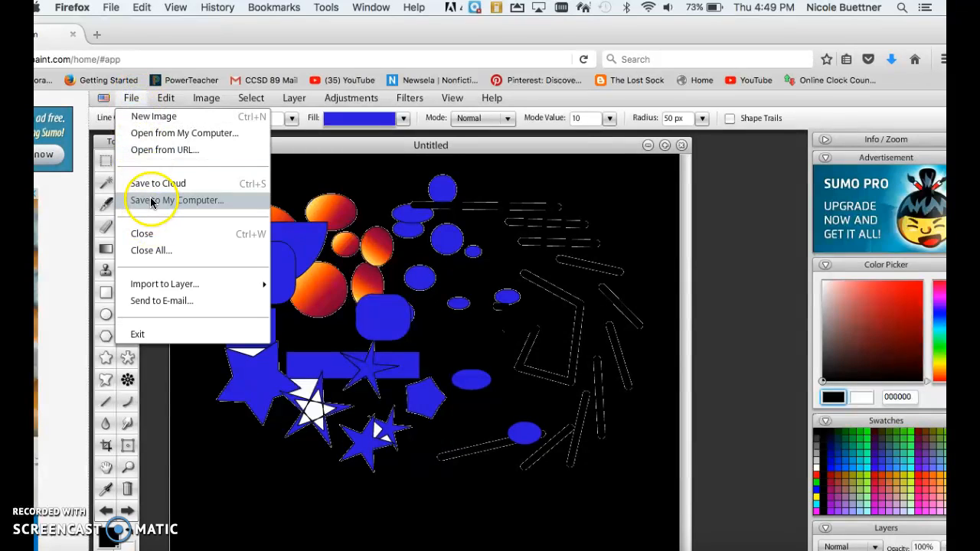
pyautogui.moveTo(460, 407); pyautogui.dragTo(278, 160)
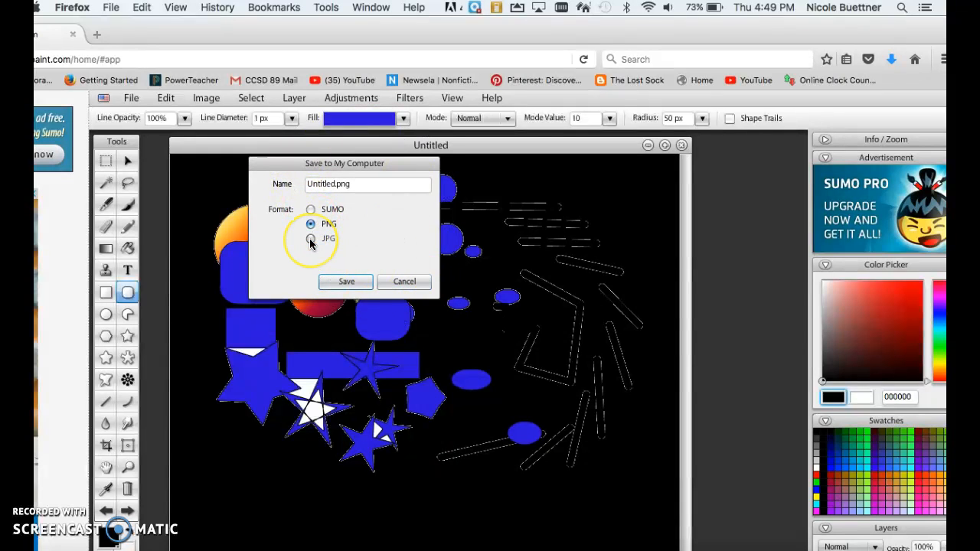
pyautogui.click(311, 210)
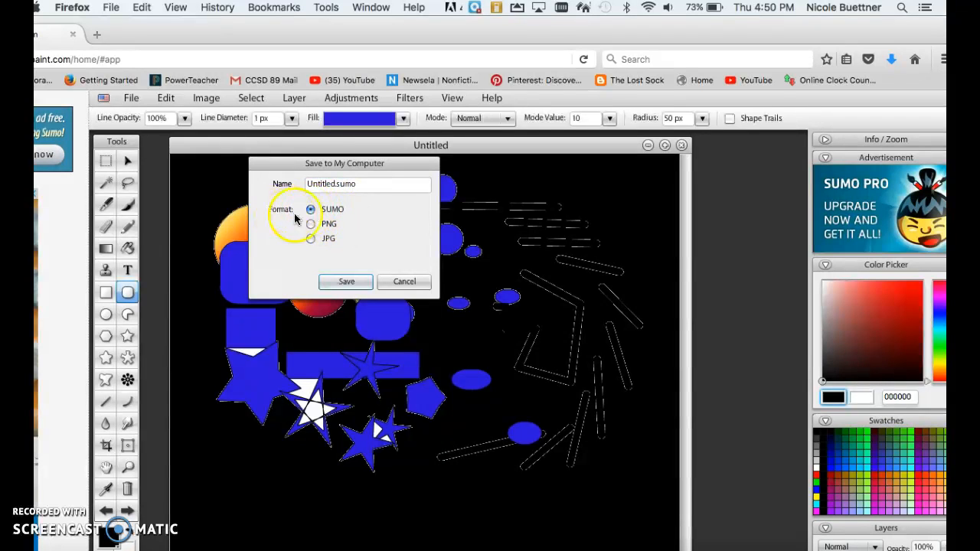
# - Name the SUMO file with the teacher's title and surname and save it to the Desktop
pyautogui.click(335, 183)
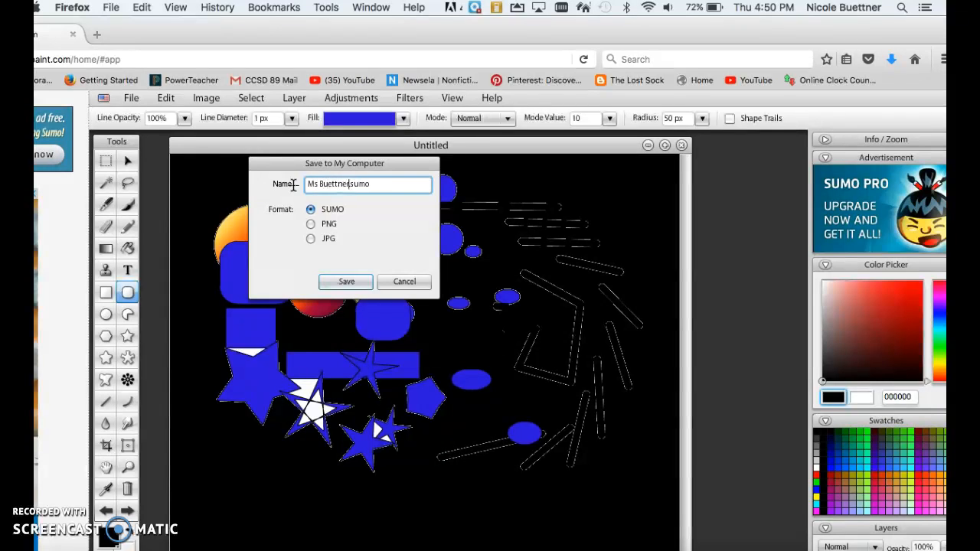
pyautogui.click(349, 186)
pyautogui.click(342, 187)
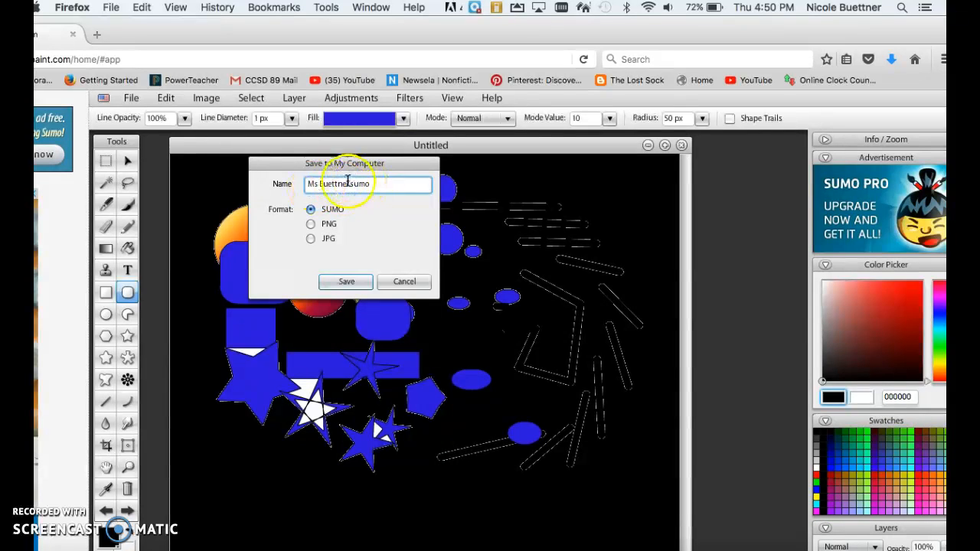
pyautogui.click(311, 210)
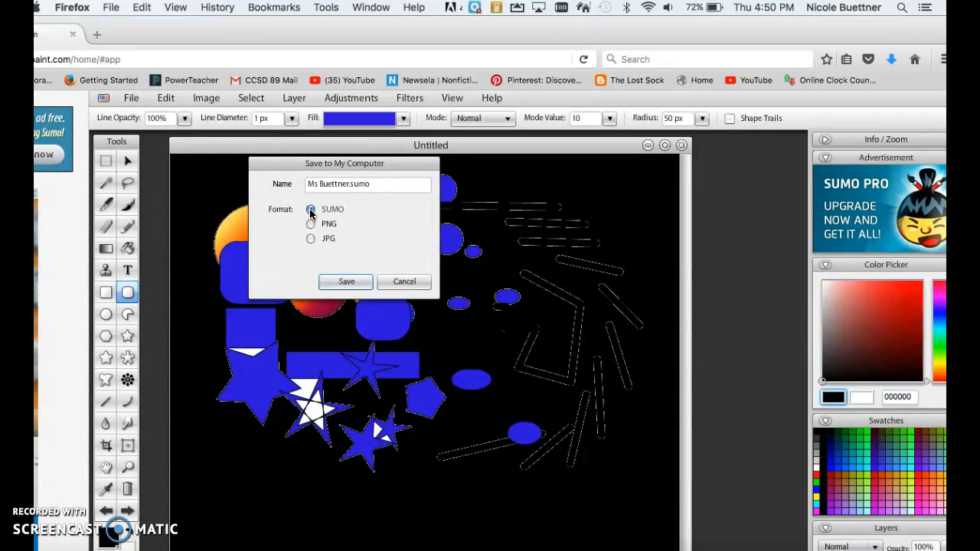
pyautogui.click(348, 284)
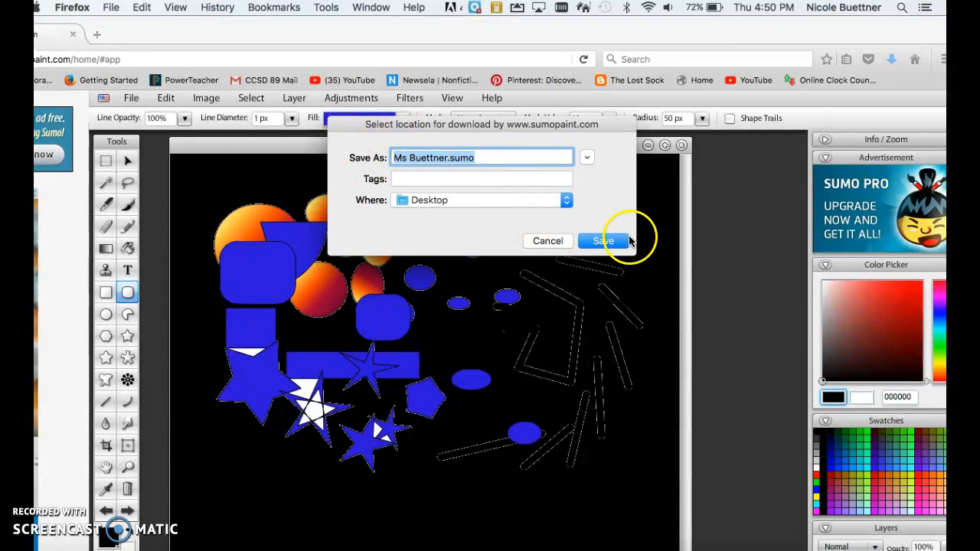
pyautogui.click(603, 241)
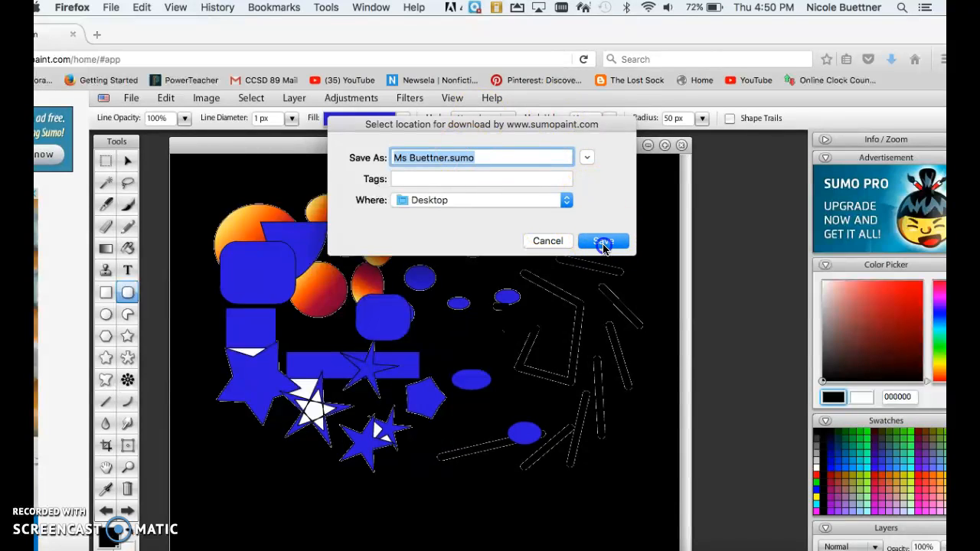
# - Move the browser window aside to uncover the files on the desktop
pyautogui.moveTo(506, 26); pyautogui.dragTo(534, 28)
pyautogui.moveTo(434, 147); pyautogui.dragTo(449, 146)
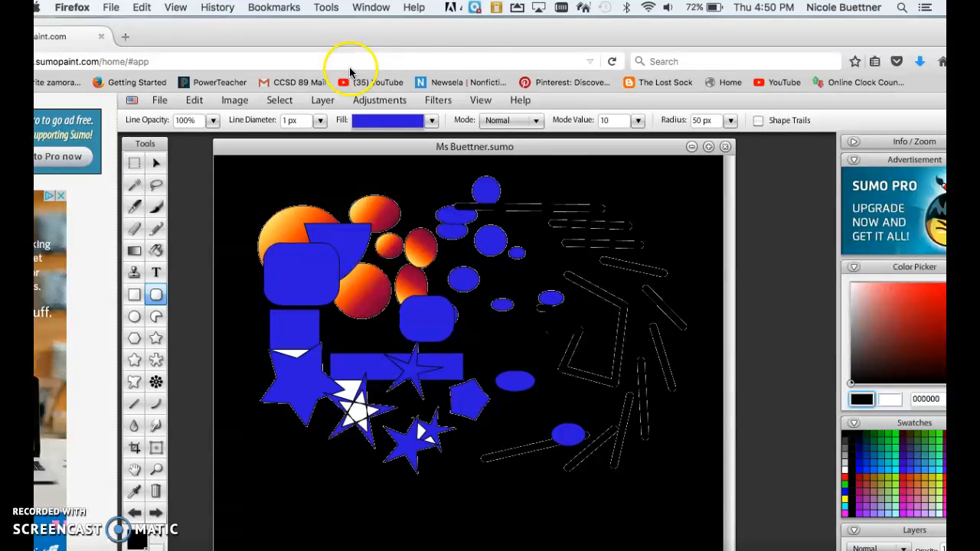
pyautogui.moveTo(291, 30); pyautogui.dragTo(222, 3)
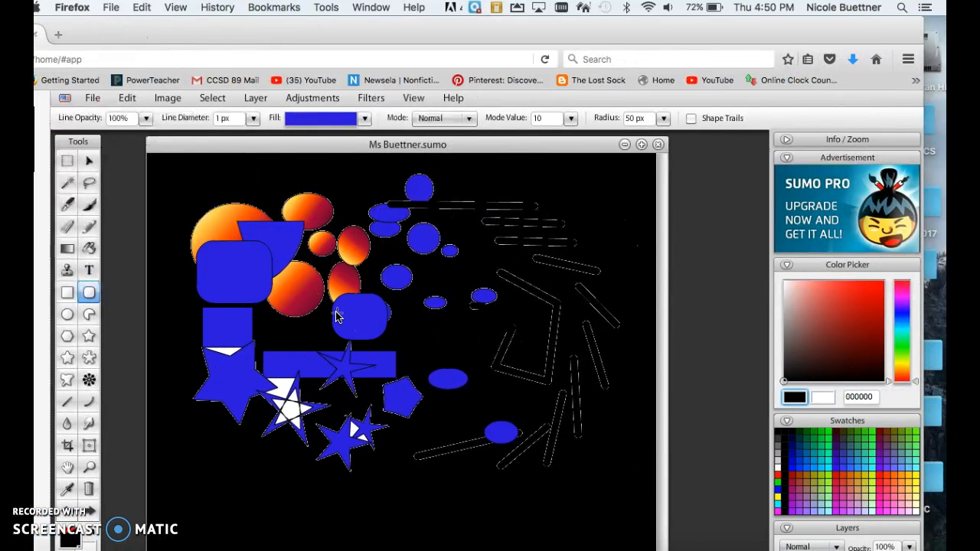